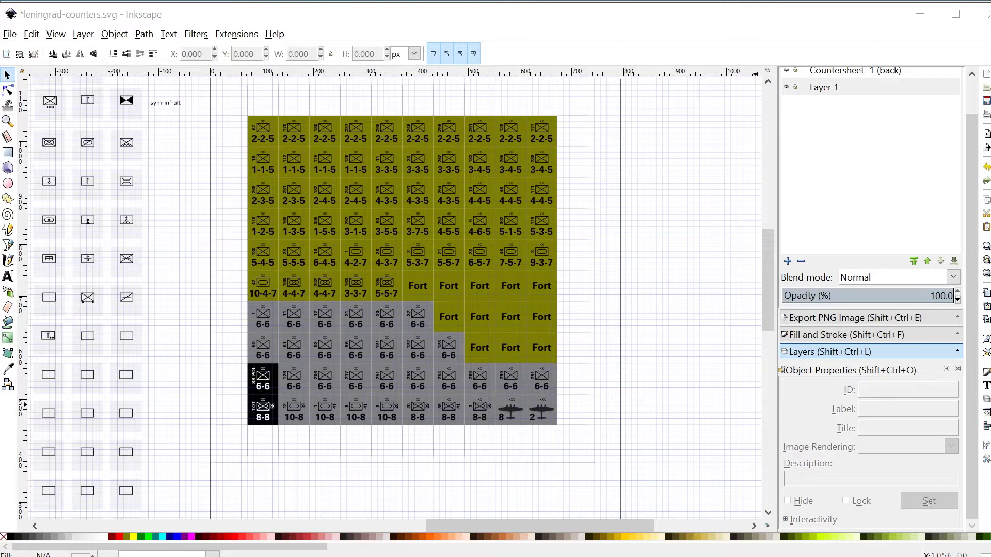
- Check the original scanned counter sheet Leningrad-counters-front.jpg in Photoshop, and return to the Inkscape drawing
key("alt+Tab")
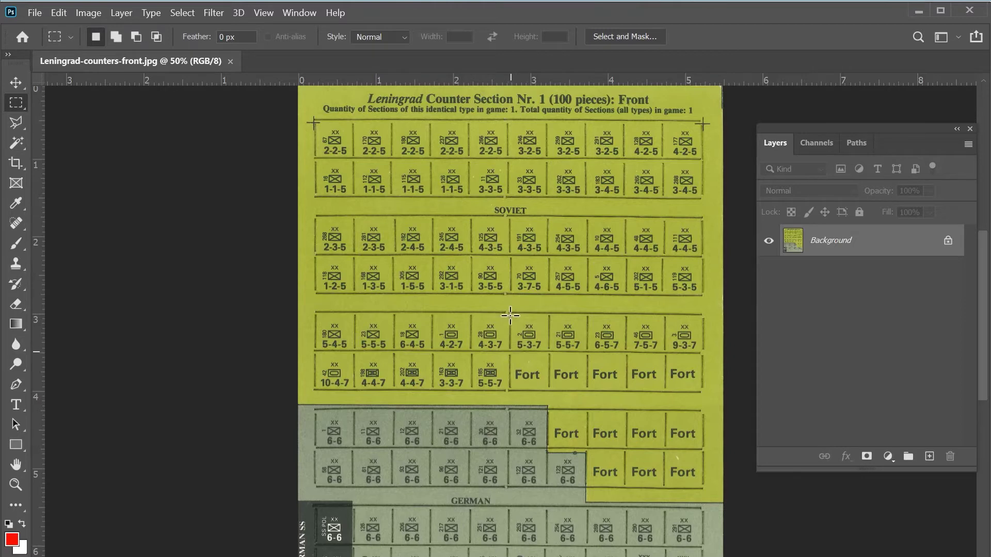
key("alt+Tab")
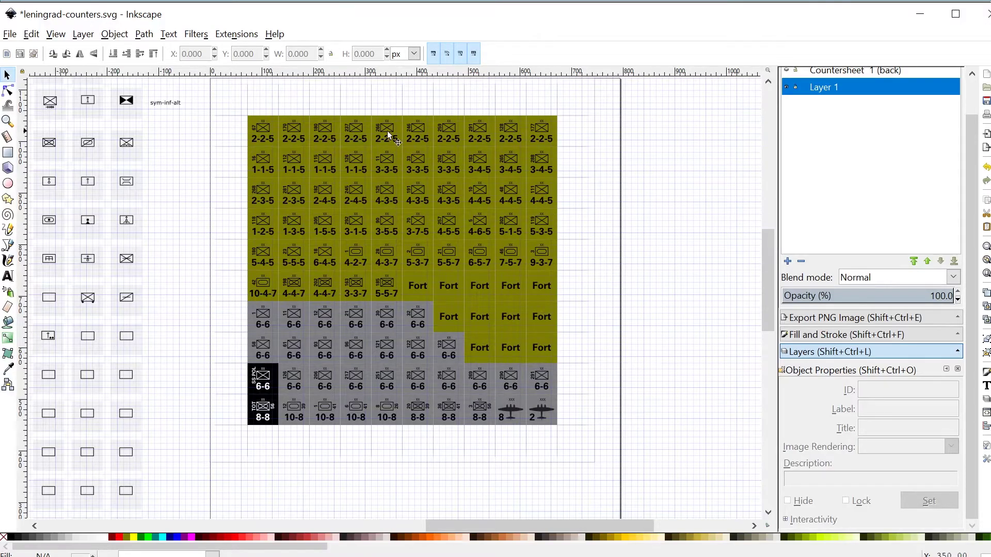
- Delete the Countersheet 1 (back) and Countersheet 1 layers, keeping only Layer 1
scroll(718, 262, "up", 2)
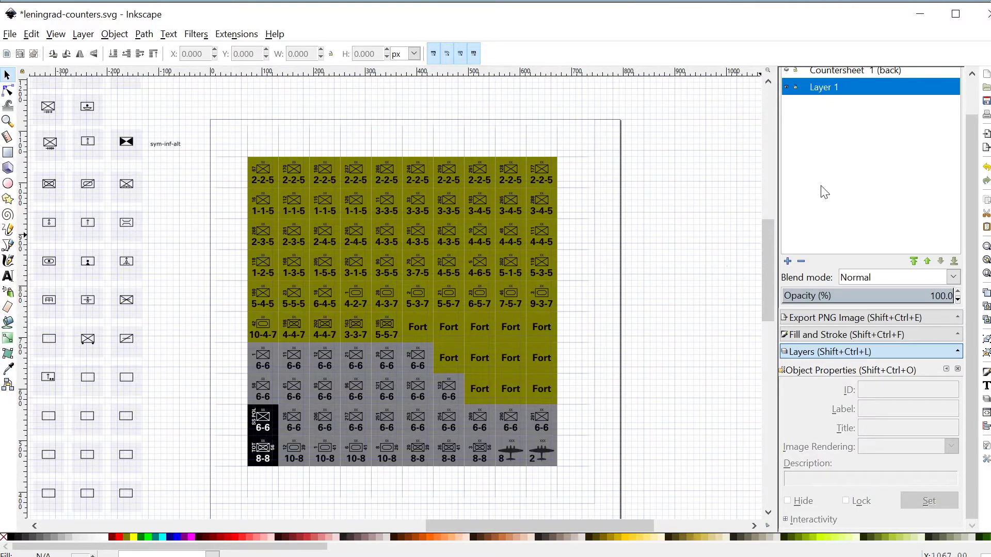
scroll(901, 166, "up", 2)
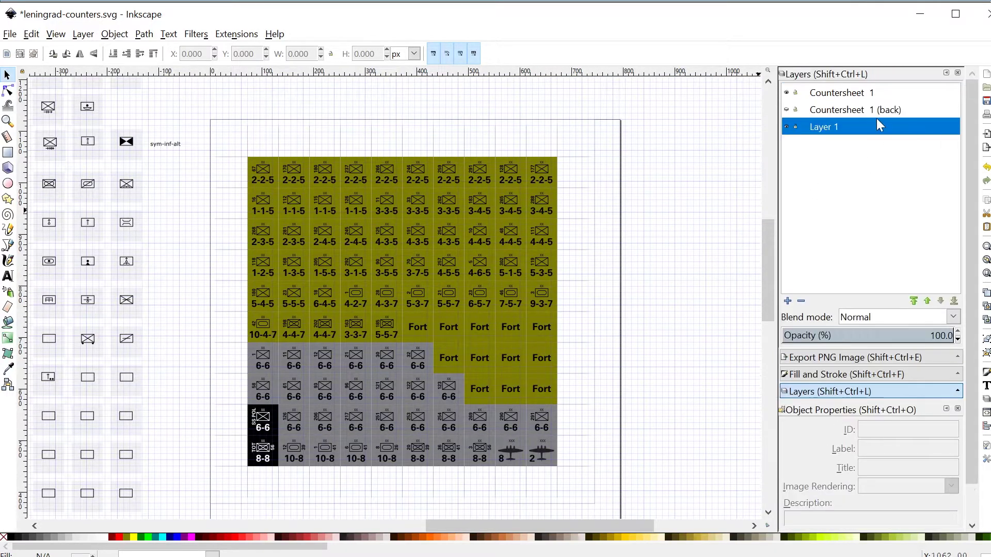
left_click(876, 116)
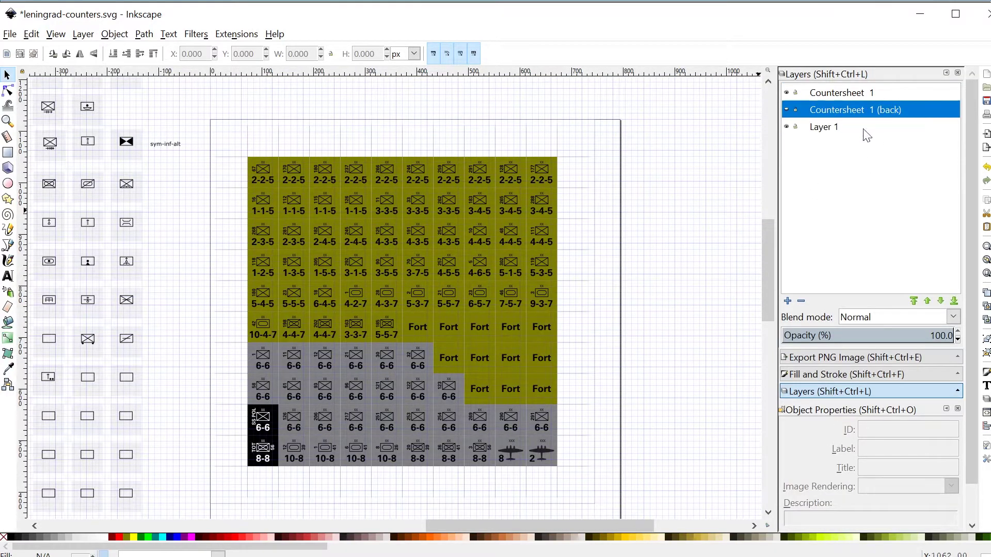
left_click(801, 302)
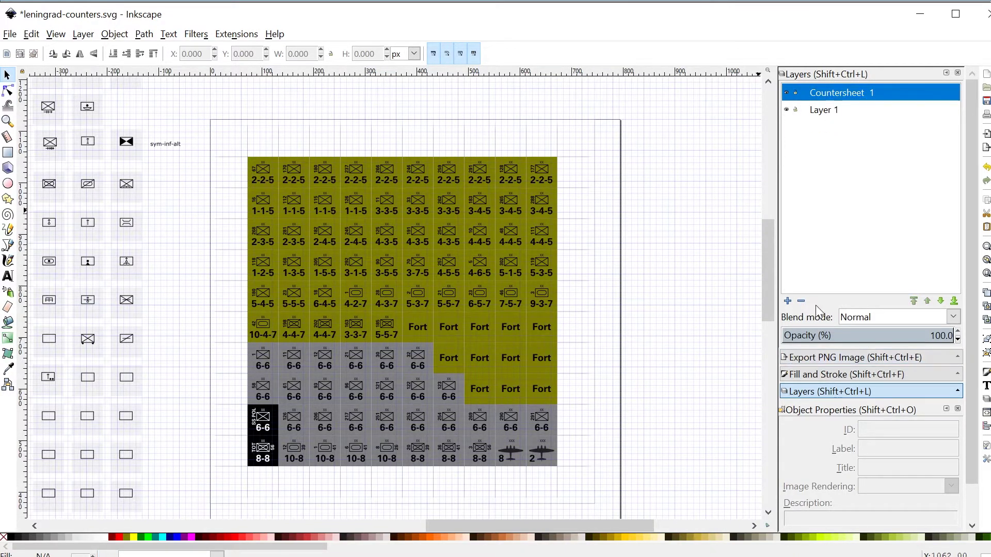
left_click(803, 302)
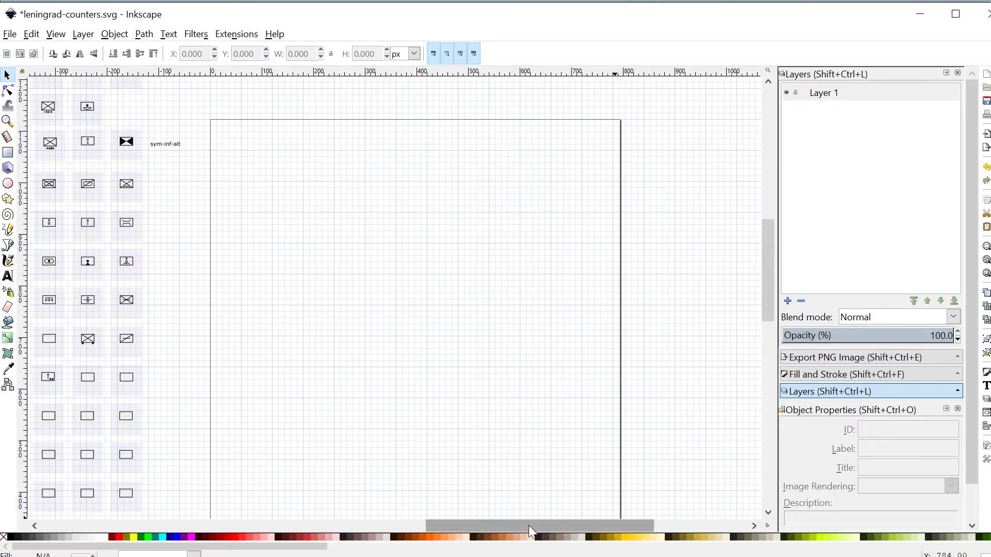
- Examine the unit symbol library beside the page and the basic unit templates, including unit-spi, further out on the canvas
left_click_drag(534, 522, 410, 528)
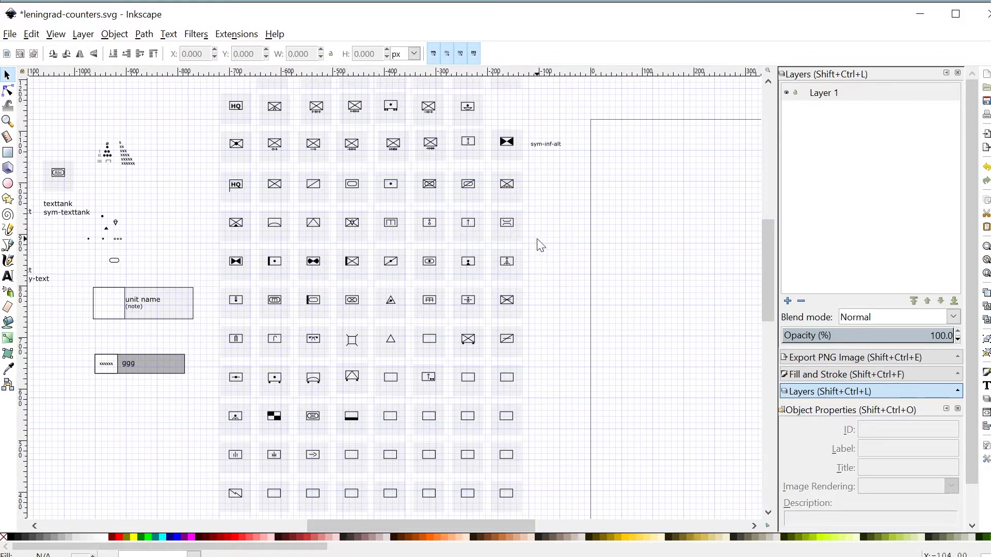
key("plus")
key("plus")
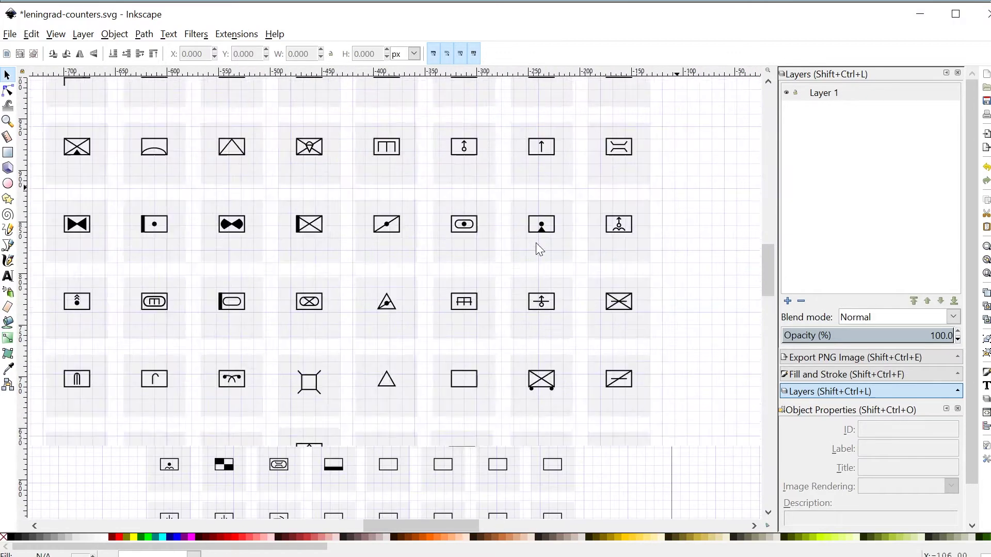
scroll(536, 242, "up", 4)
scroll(536, 243, "up", 3)
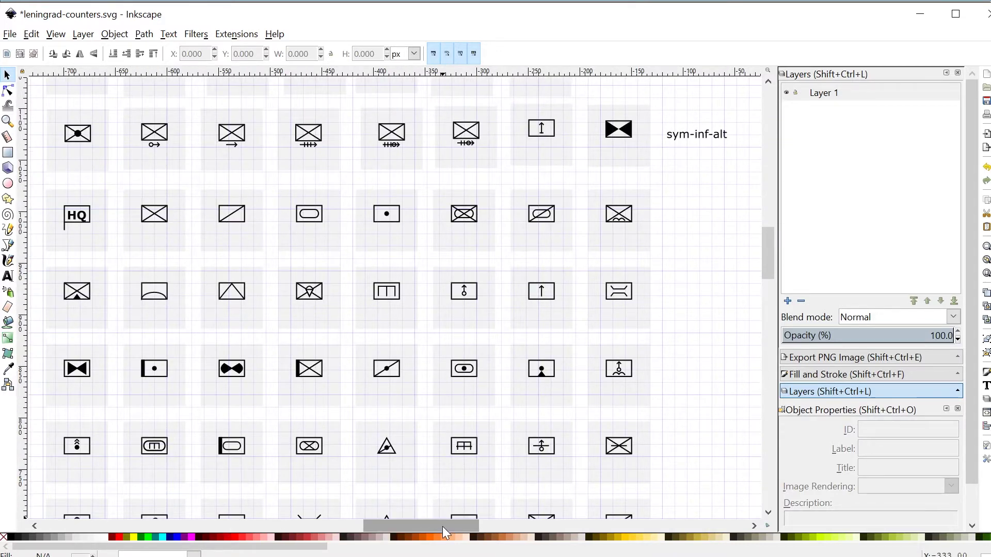
left_click_drag(442, 526, 210, 506)
scroll(278, 429, "down", 15)
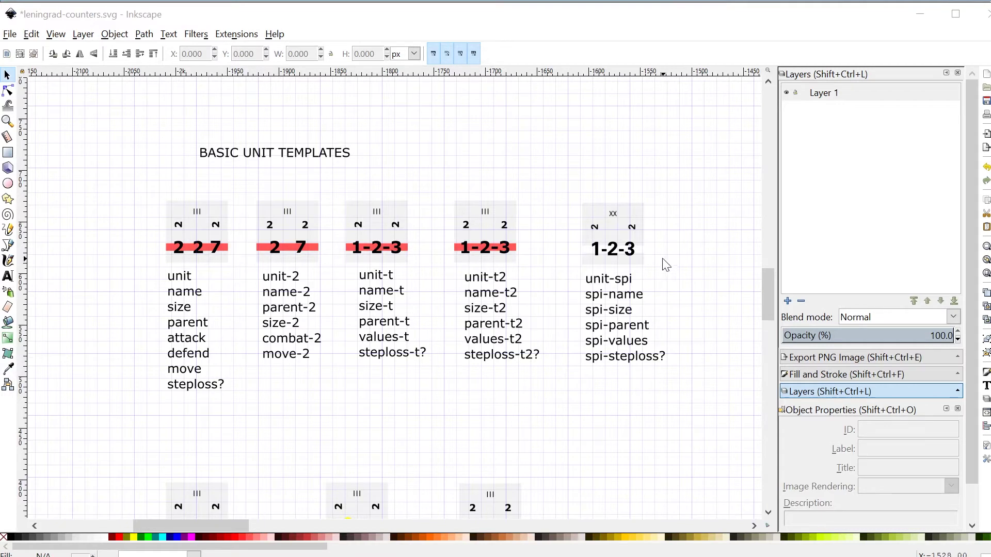
- Generate the counter sheets with the Create Countersheet extension, using leningrad-counters.csv as the data file
left_click(226, 36)
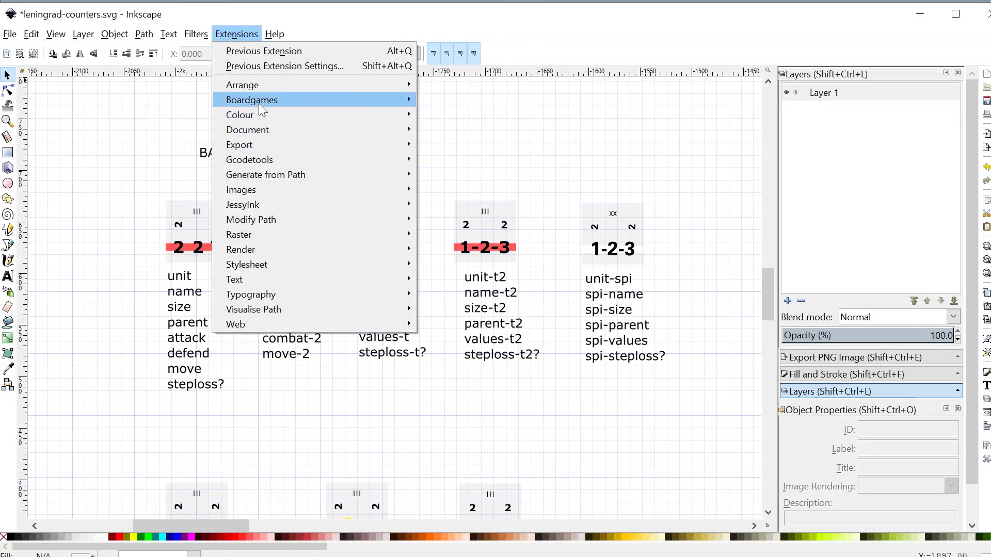
mouse_move(258, 101)
left_click(432, 100)
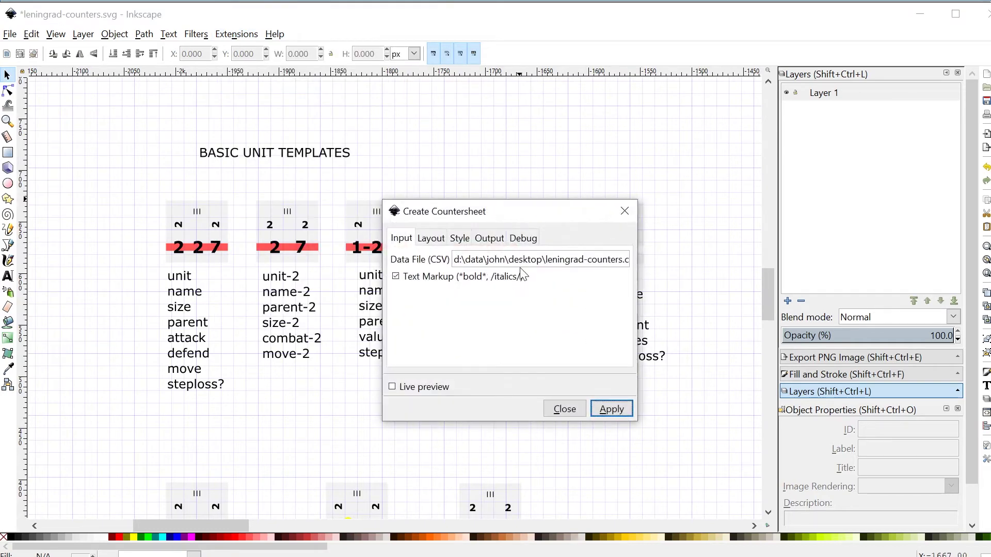
left_click(551, 259)
key("End")
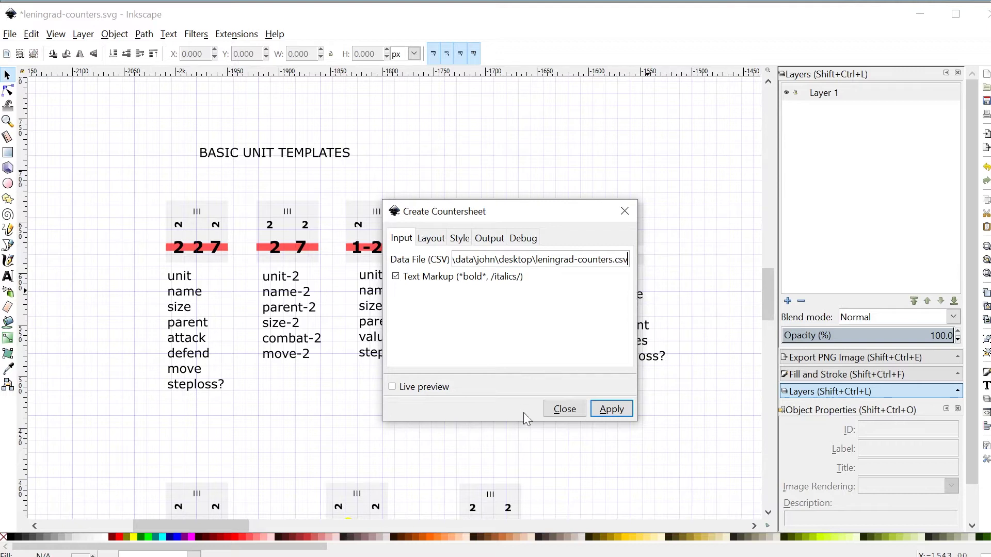
left_click(613, 410)
left_click(612, 409)
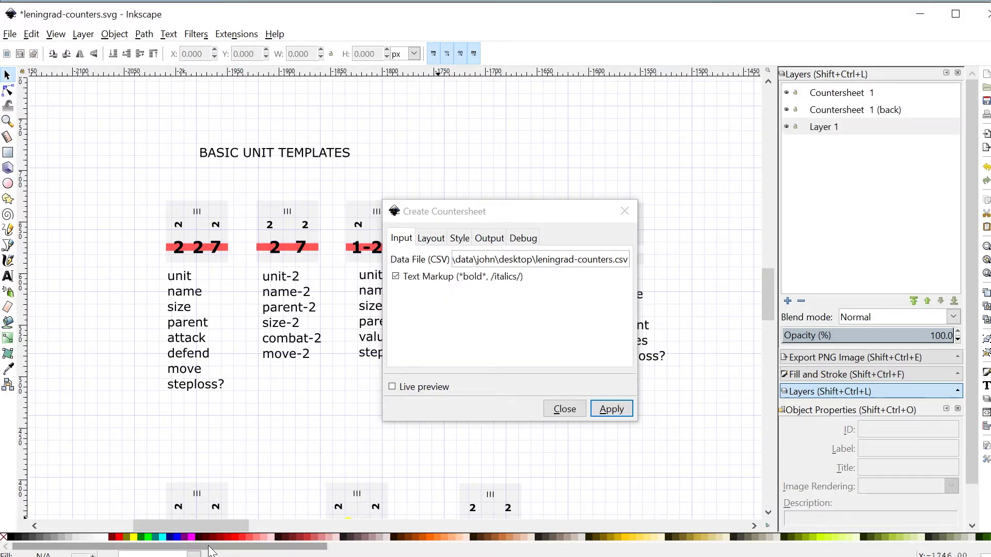
- Inspect the newly generated countersheet on the page as a whole and close the Create Countersheet dialog
left_click_drag(206, 522, 546, 522)
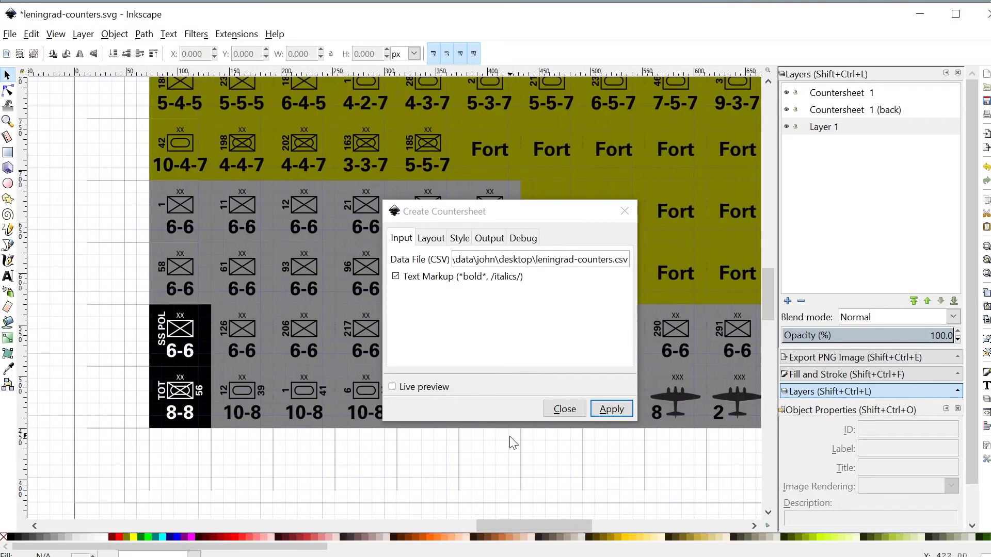
key("minus")
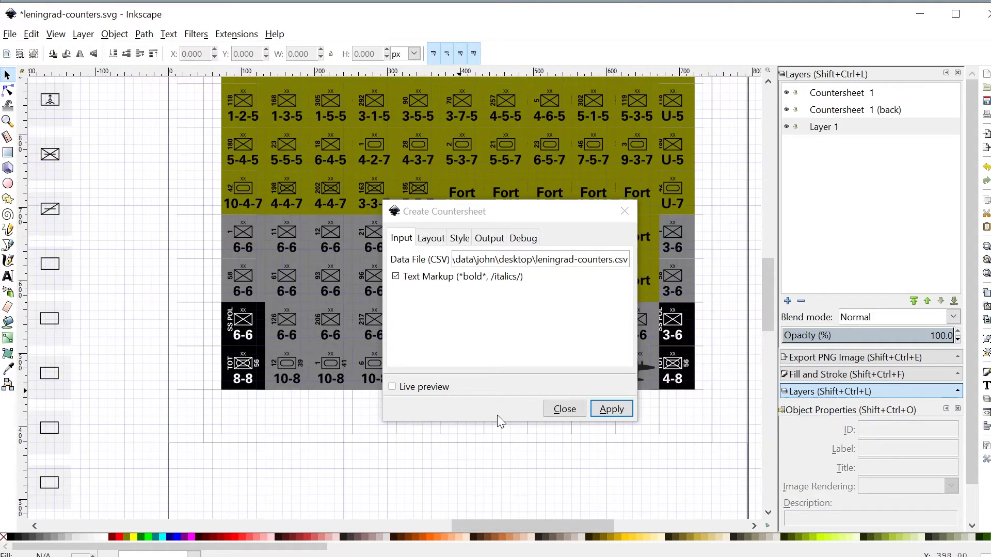
left_click(564, 409)
key("minus")
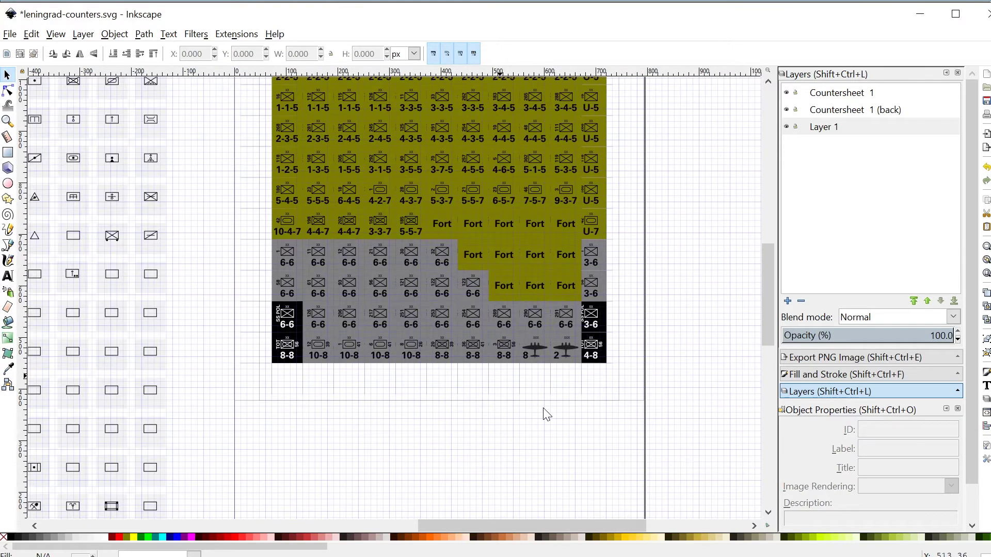
scroll(556, 354, "up", 6)
key("minus")
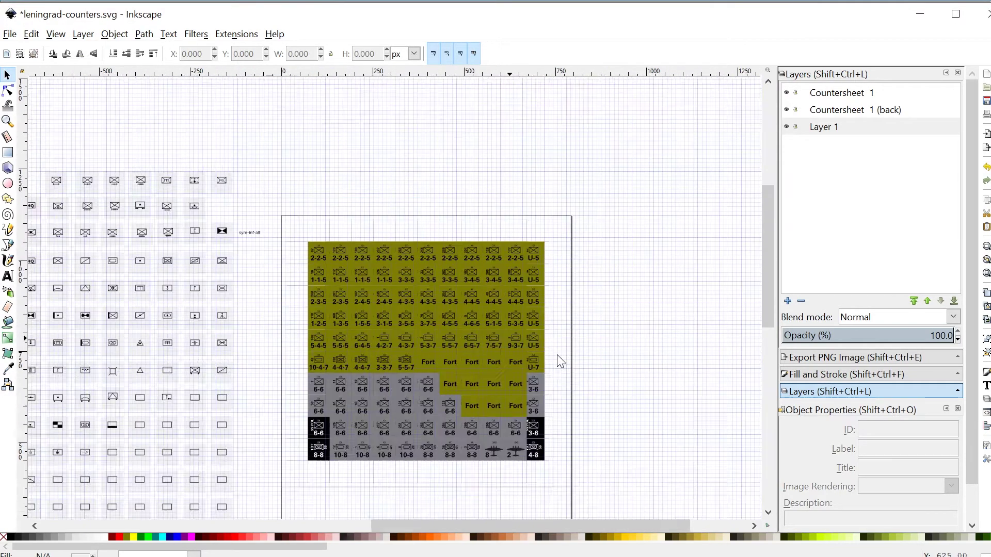
scroll(560, 362, "down", 6)
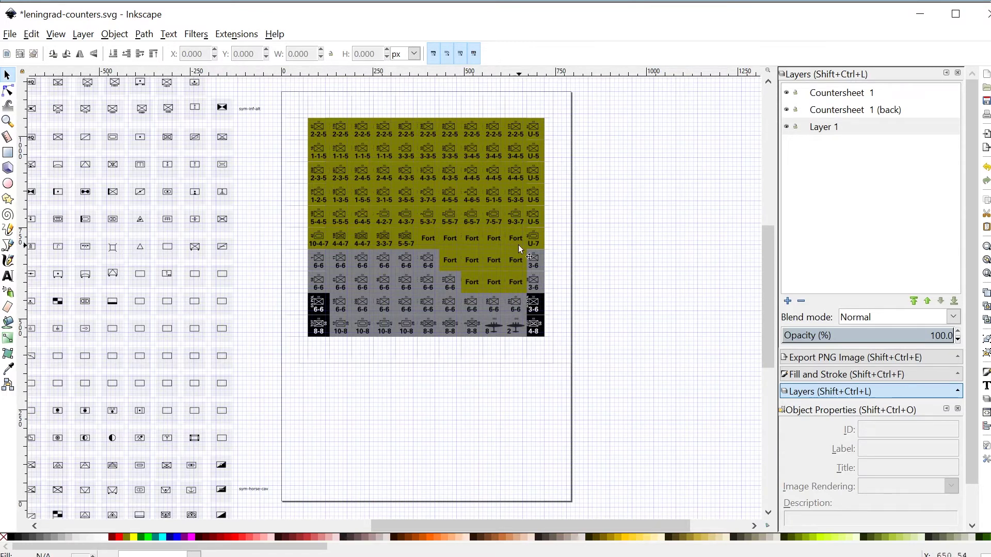
- Compare the counter fronts and backs by showing each Countersheet layer alone, and make both visible again
left_click(788, 93)
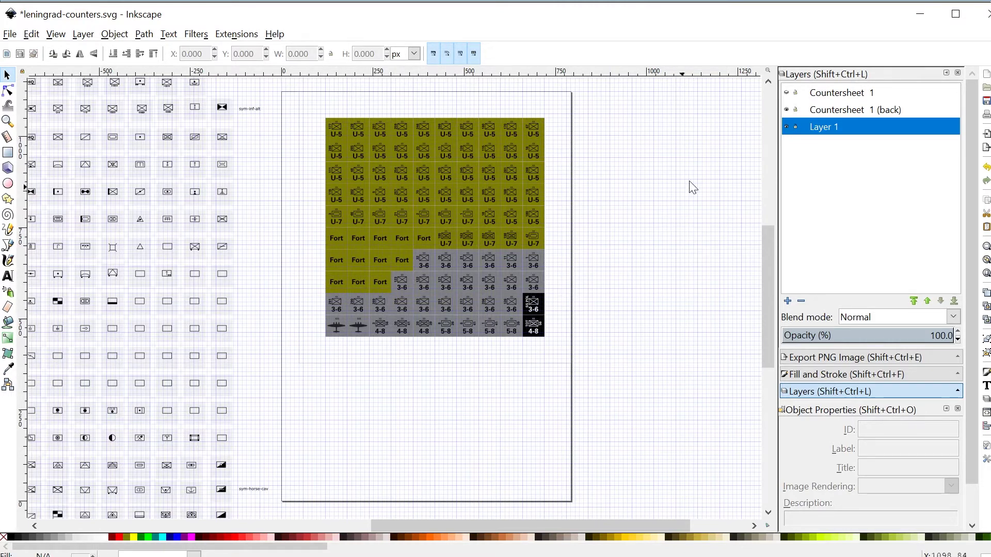
left_click(788, 110)
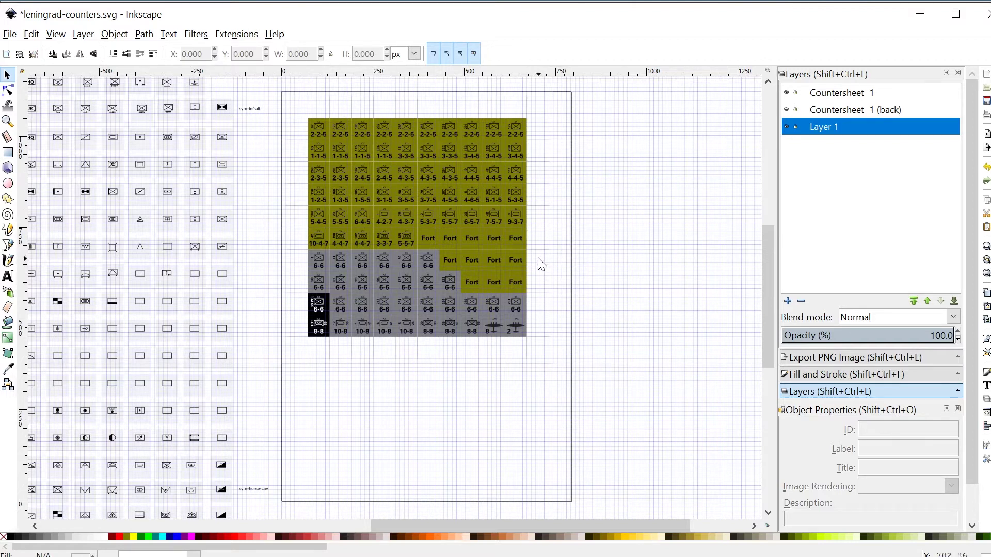
left_click(785, 110)
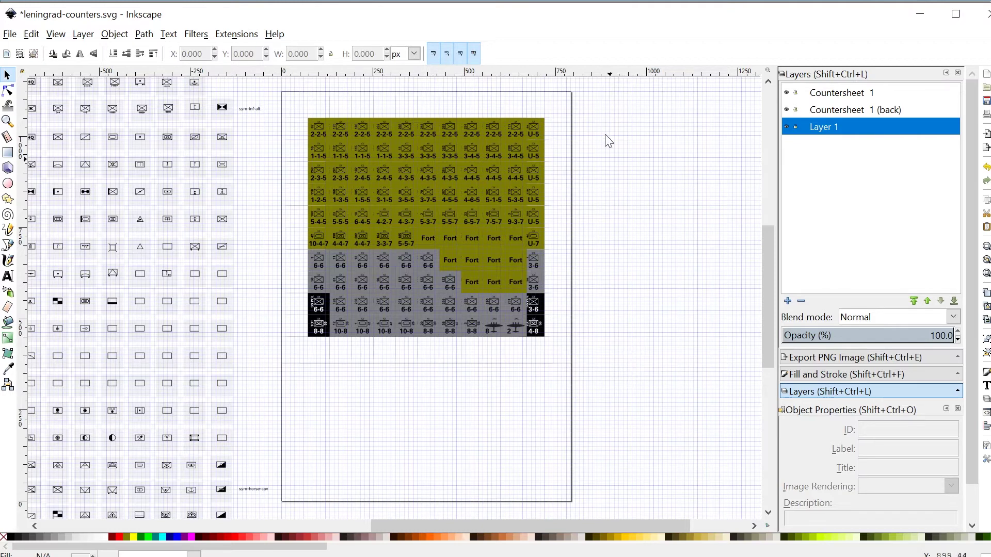
- Switch to the leningrad-counters workbook in Excel and select the unit-spi> header cell A1 on the leningrad-xl sheet
mouse_move(482, 0)
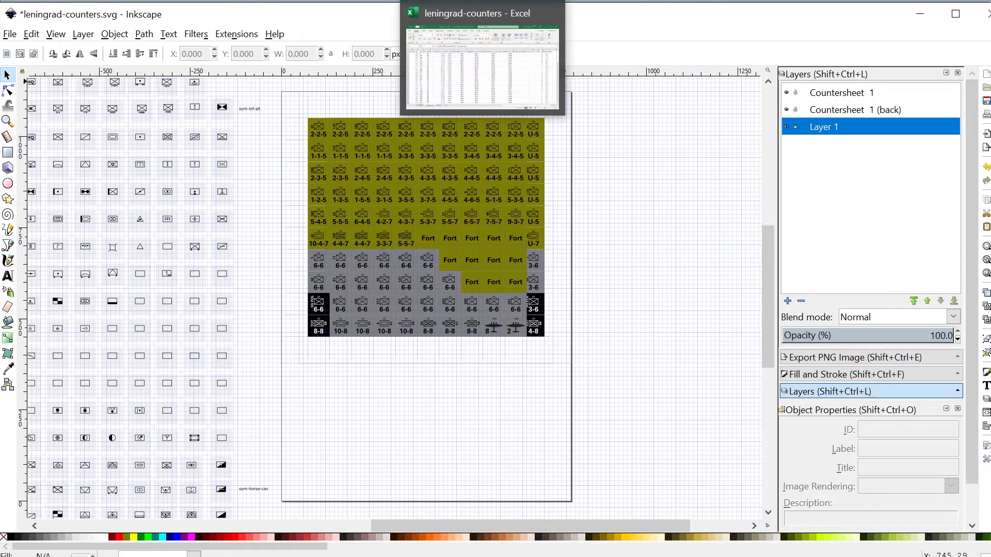
left_click(510, 89)
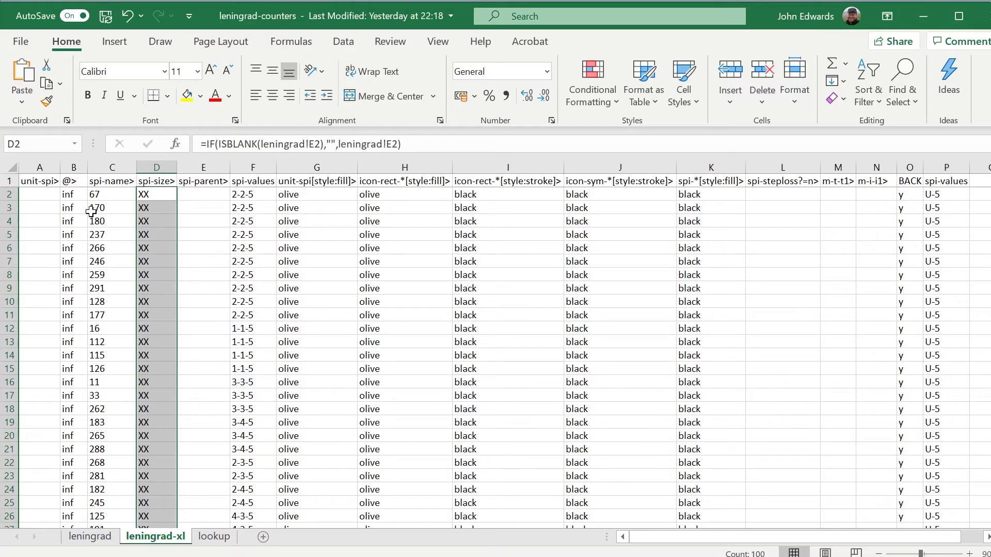
left_click(40, 181)
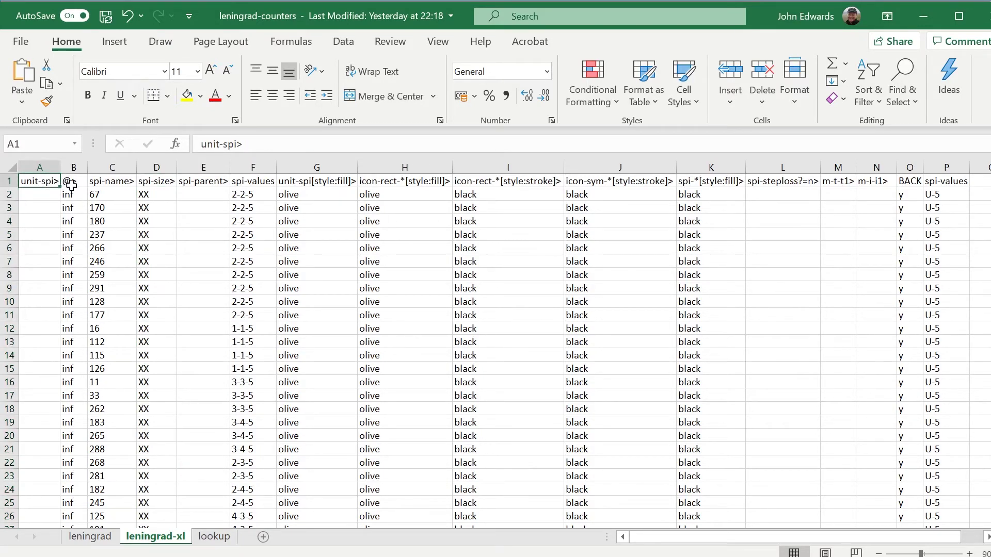
- Examine the counter data rows of the leningrad-xl sheet down to the final entries in row 101
scroll(75, 248, "down", 4)
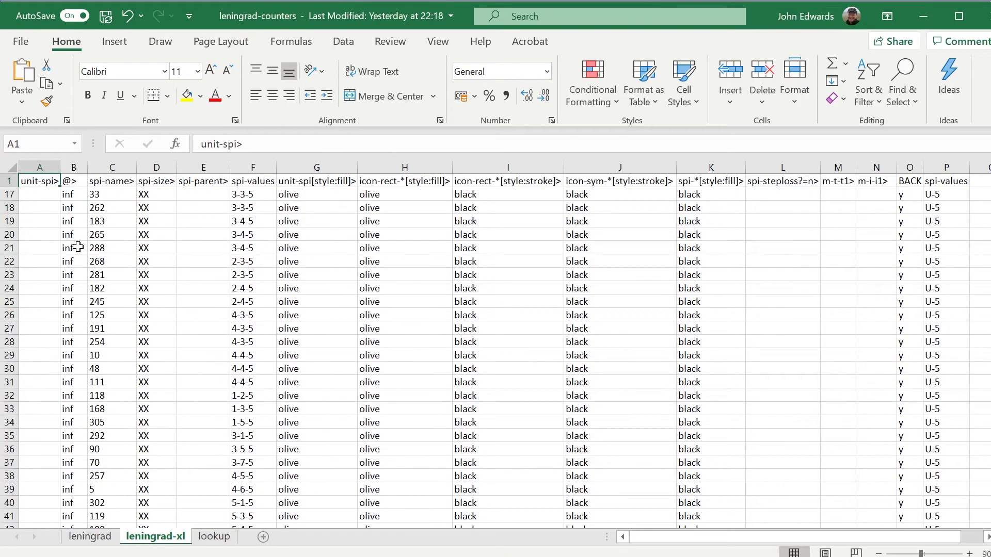
scroll(75, 247, "down", 5)
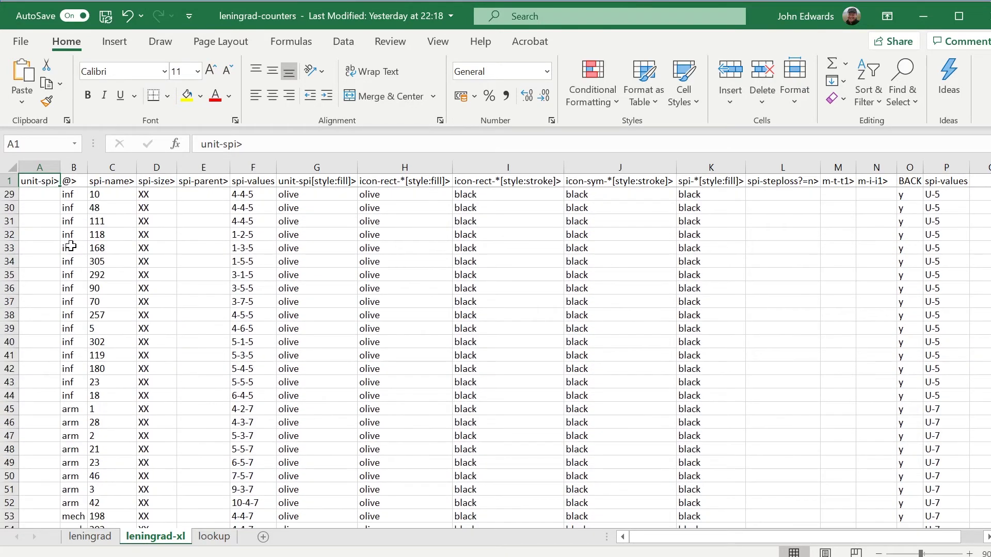
scroll(134, 236, "down", 6)
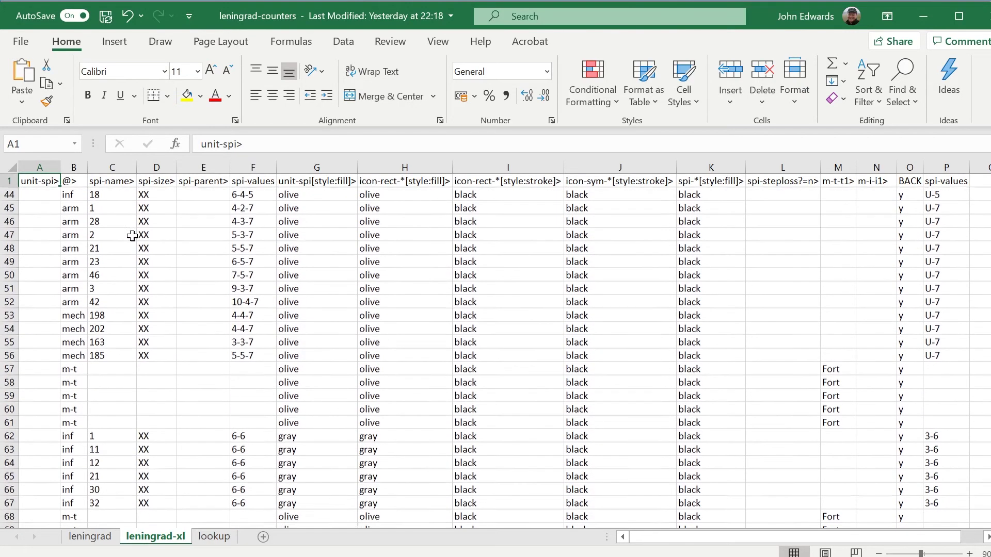
scroll(131, 236, "down", 1)
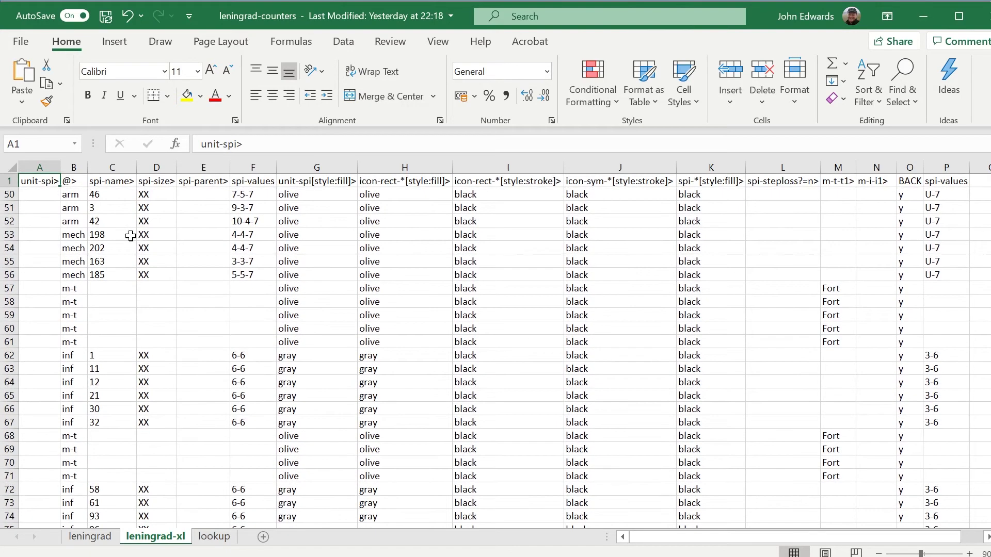
scroll(147, 258, "down", 1)
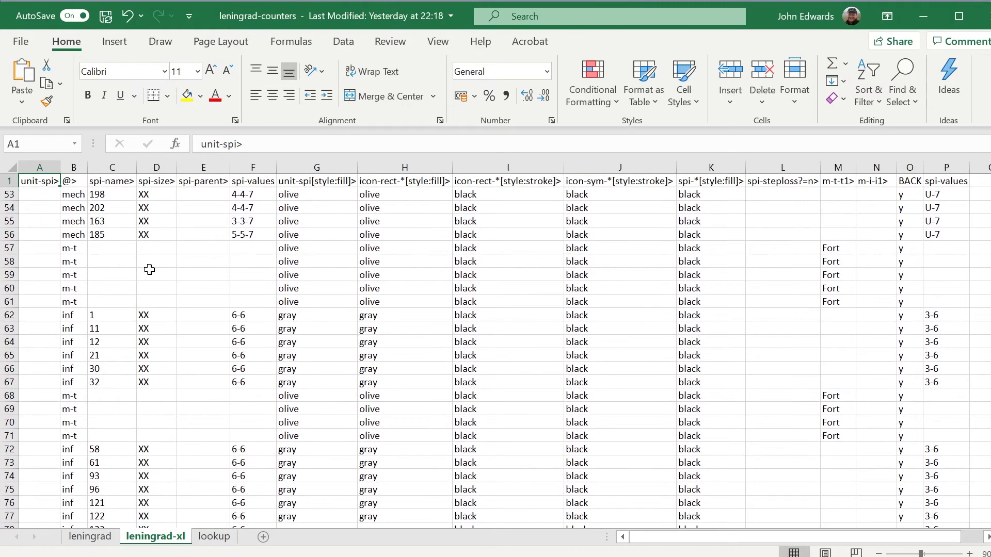
scroll(209, 315, "down", 2)
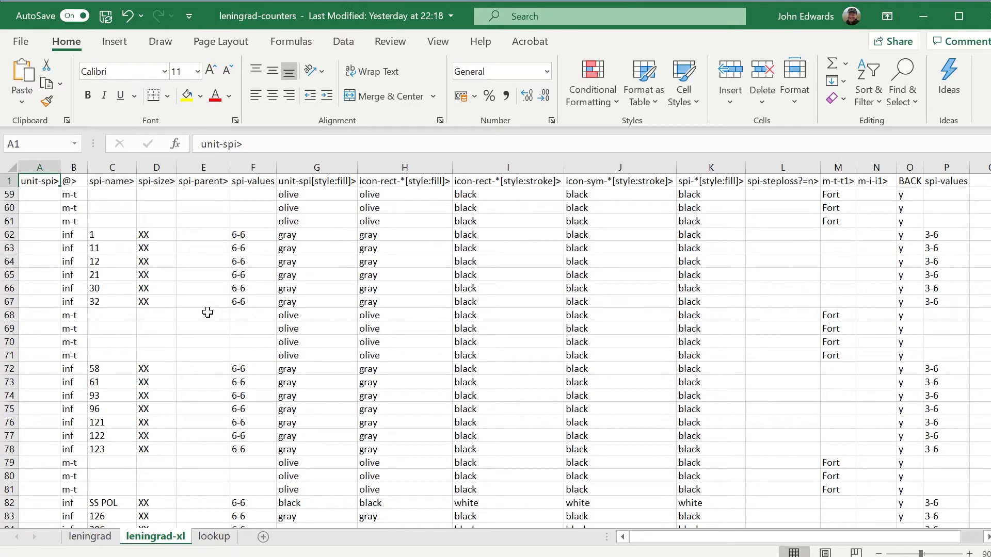
scroll(207, 313, "down", 1)
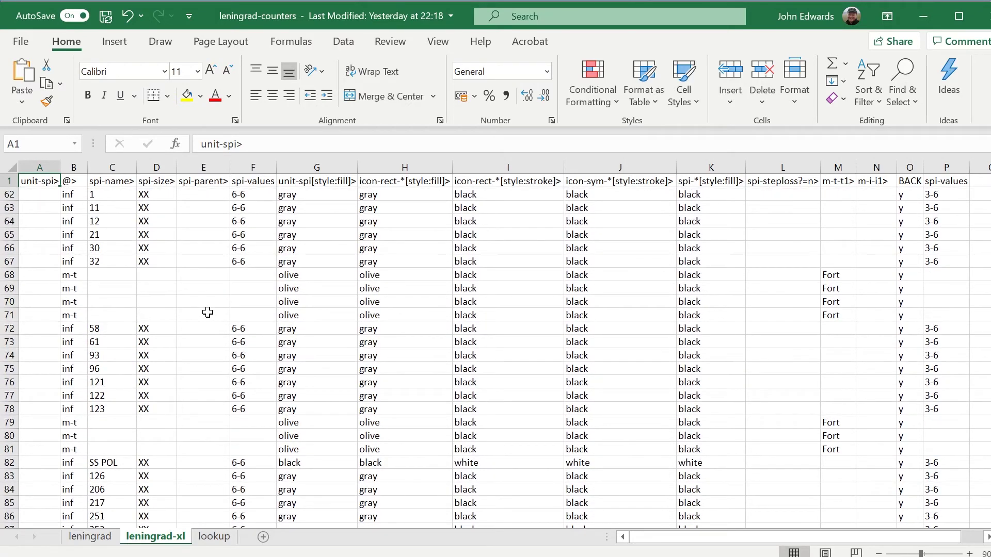
scroll(207, 310, "down", 1)
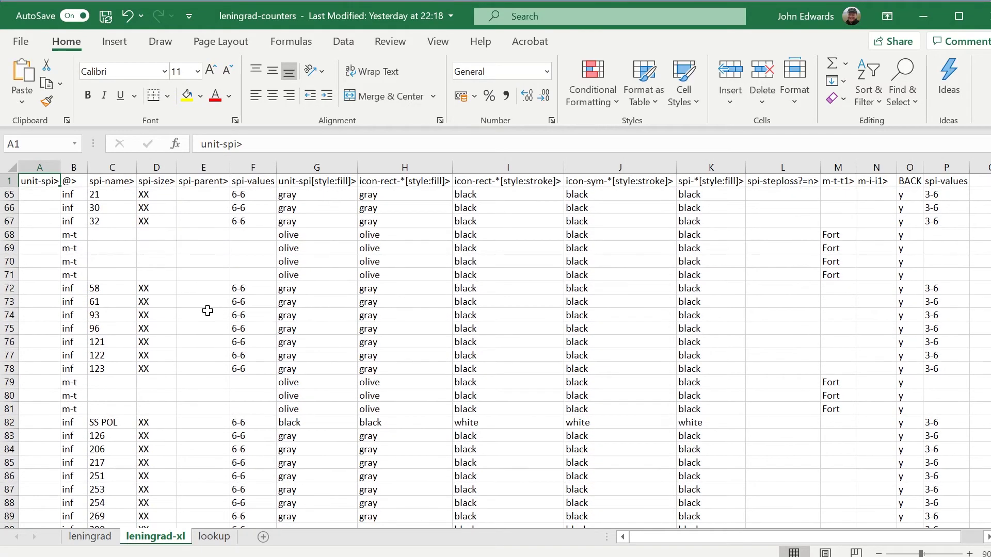
scroll(207, 310, "down", 2)
scroll(207, 310, "down", 2)
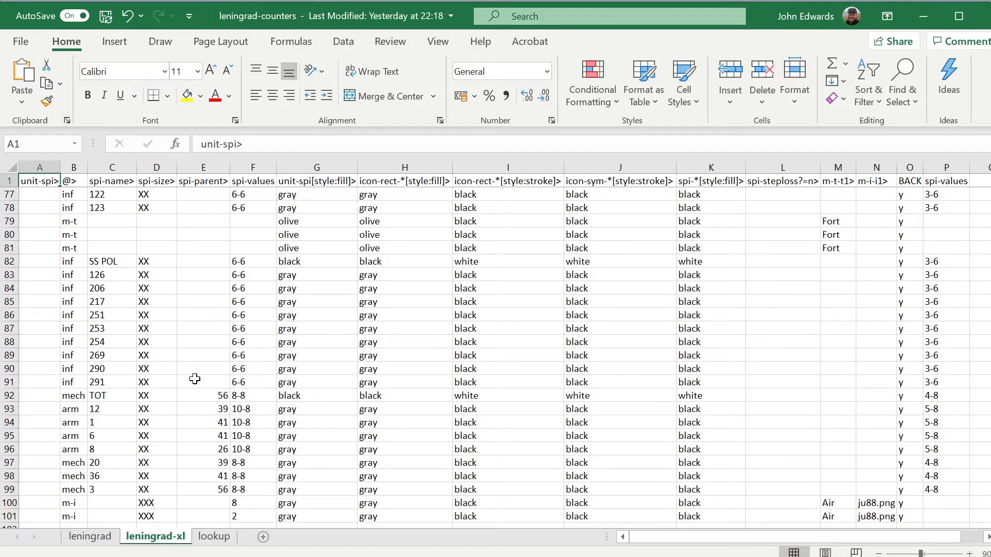
- Compare the fill and stroke colour entries of the TOT counter in row 92 with those of the regular infantry counter in row 89
scroll(199, 366, "up", 3)
scroll(201, 365, "down", 4)
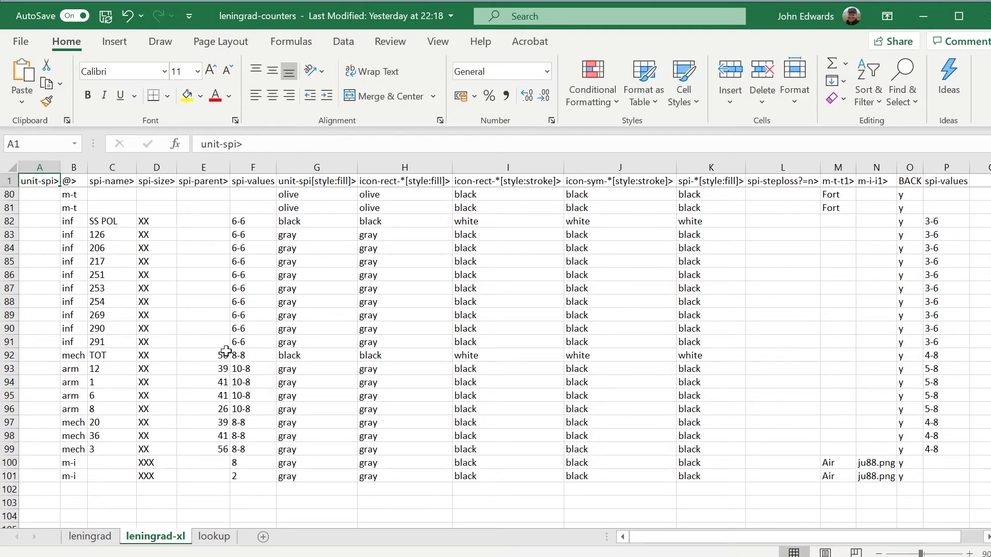
left_click(299, 358)
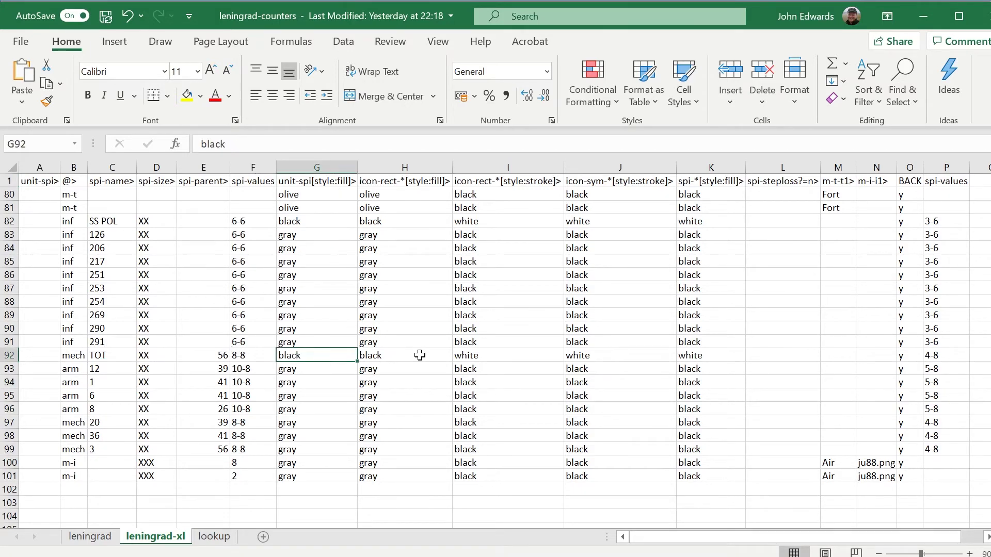
left_click(490, 357)
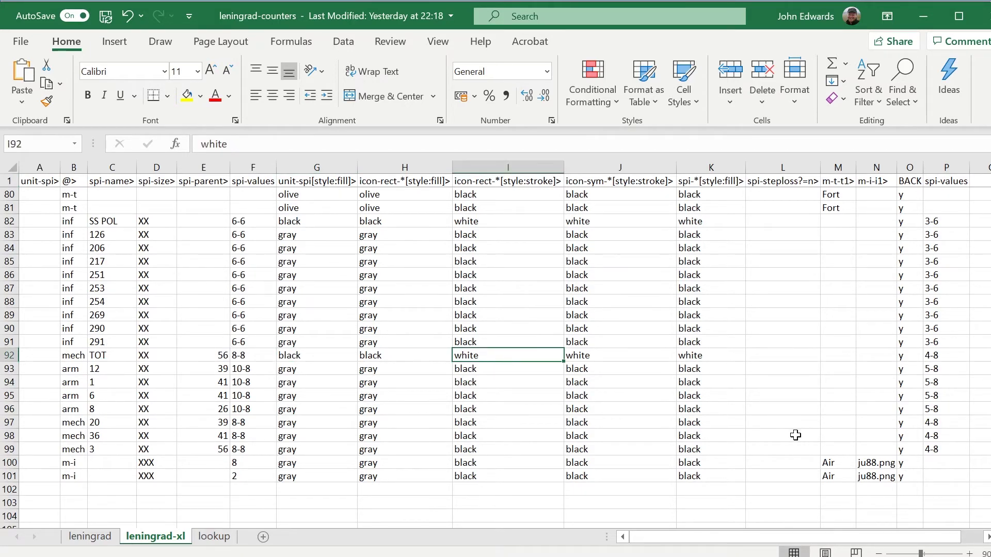
left_click(305, 315)
left_click(461, 315)
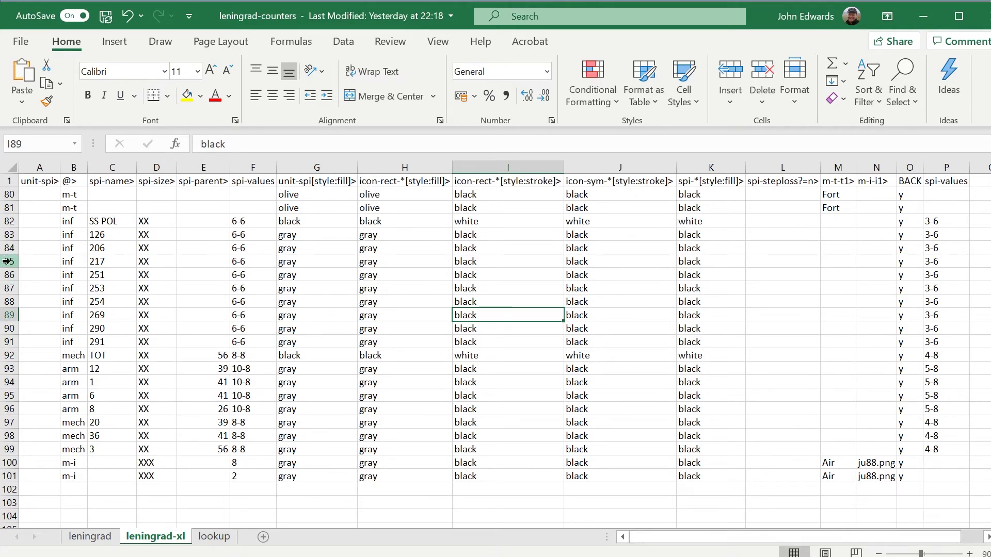
- Check the type and m-t-t1> text cells in row 80, and examine the matching Fort counters up close in Inkscape
left_click(68, 194)
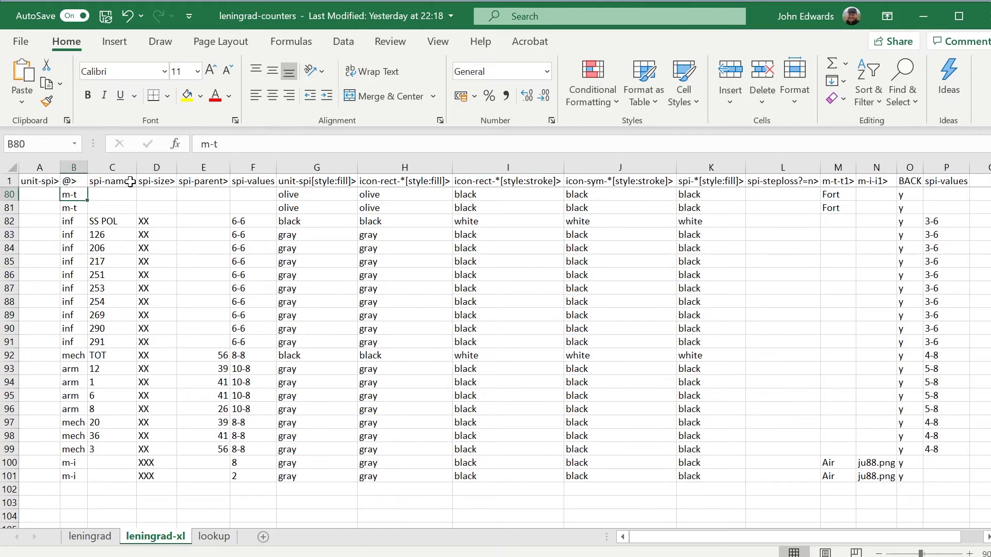
left_click(823, 192)
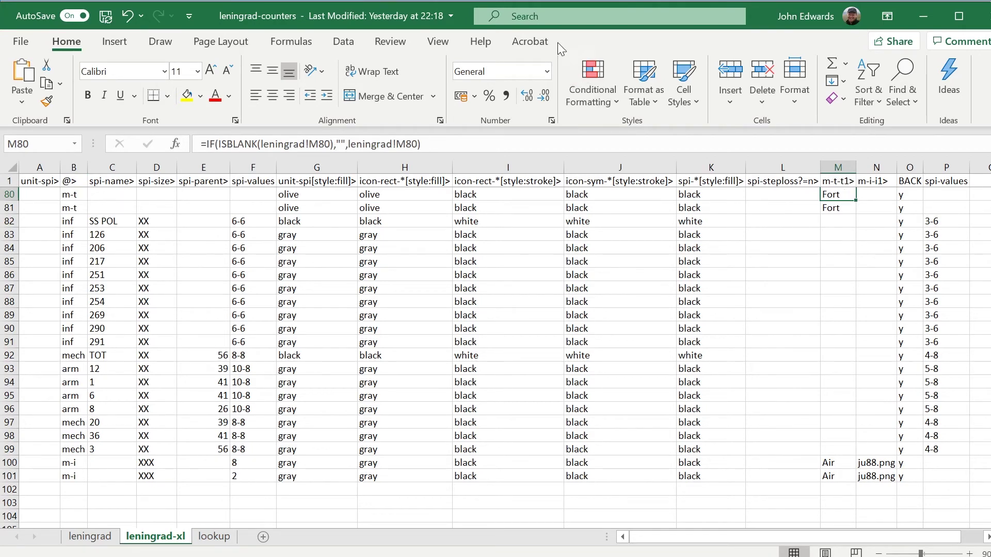
key("alt+Tab")
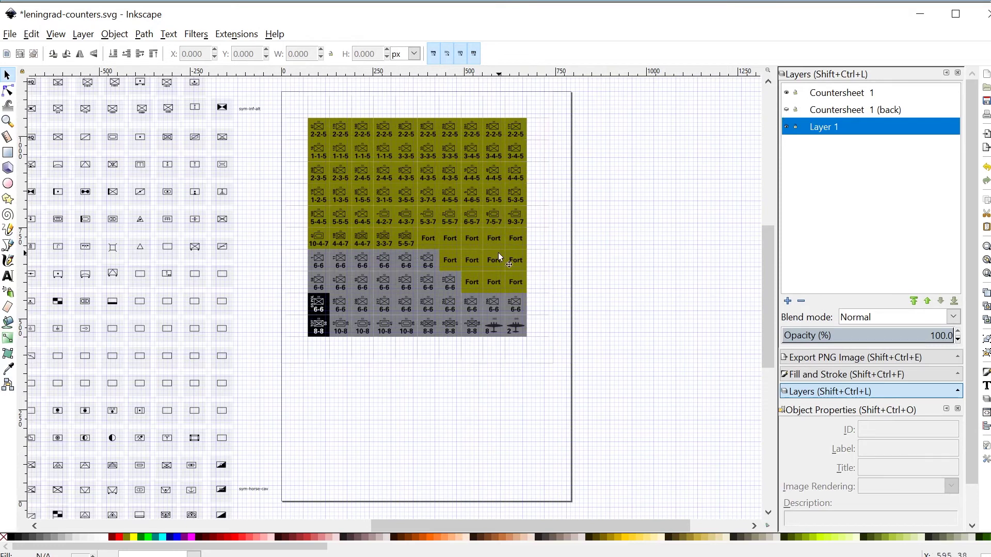
key("plus")
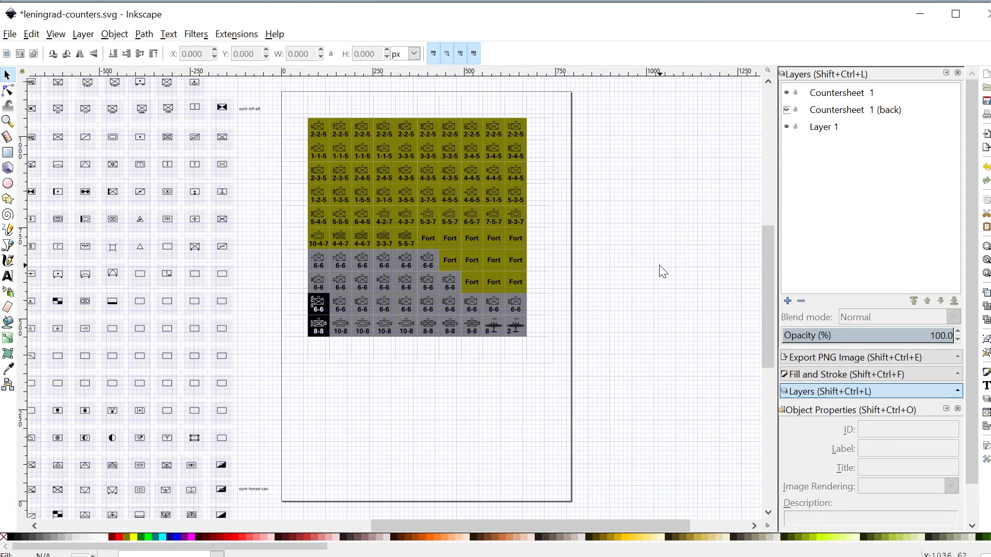
key("plus")
key("plus")
key("plus")
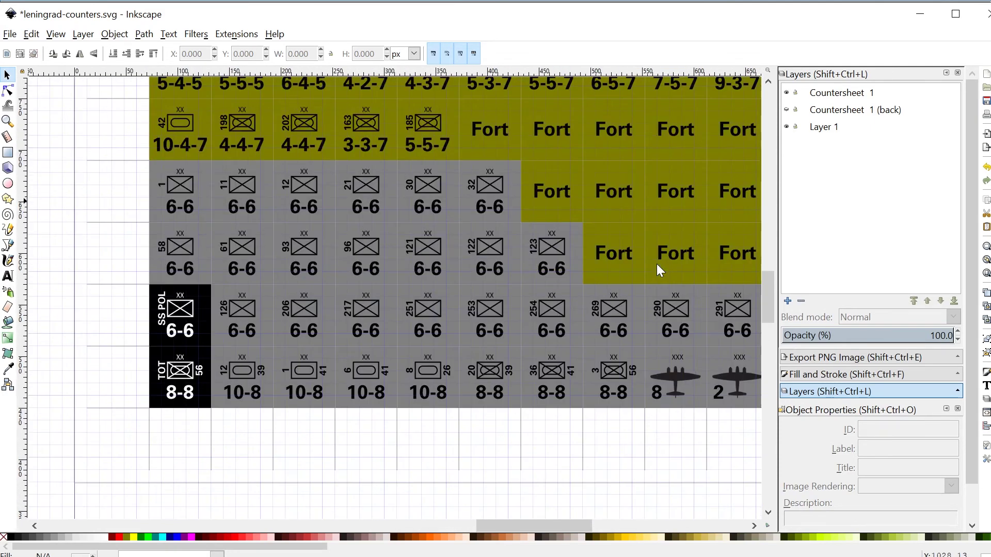
scroll(656, 266, "up", 5)
scroll(547, 464, "down", 2)
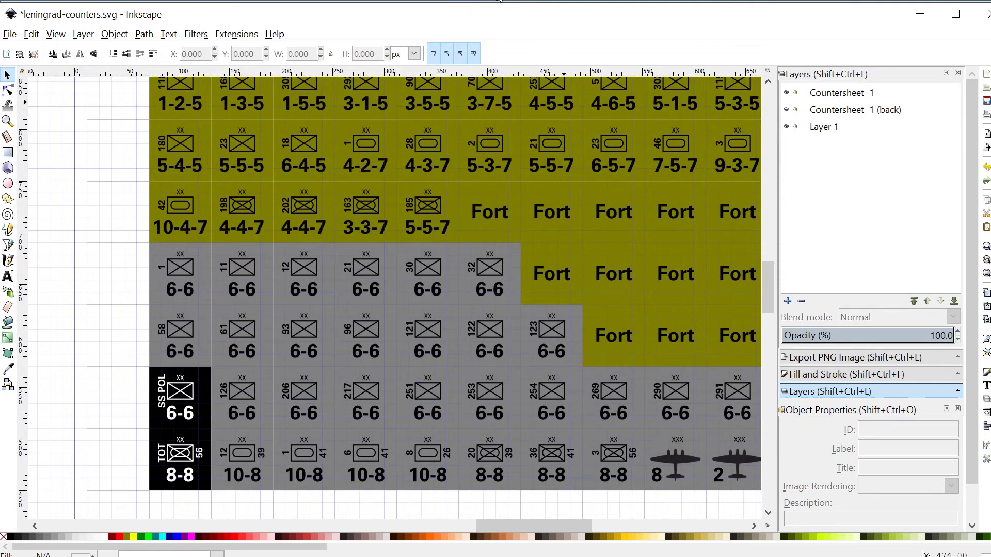
- Switch back to Excel and check the m-t-t1> text and m-i-i1> image file name of the air counter in row 100
key("alt+Tab")
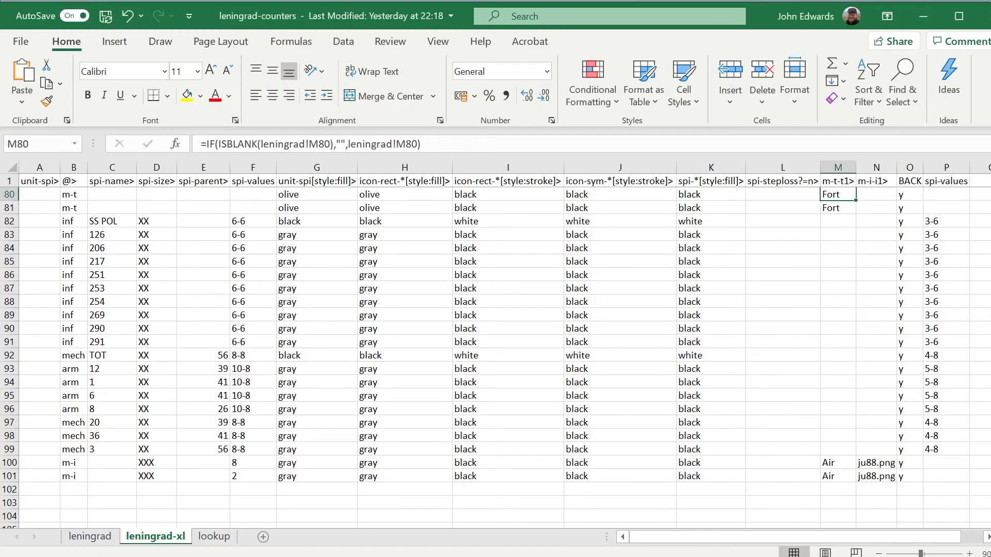
left_click(837, 462)
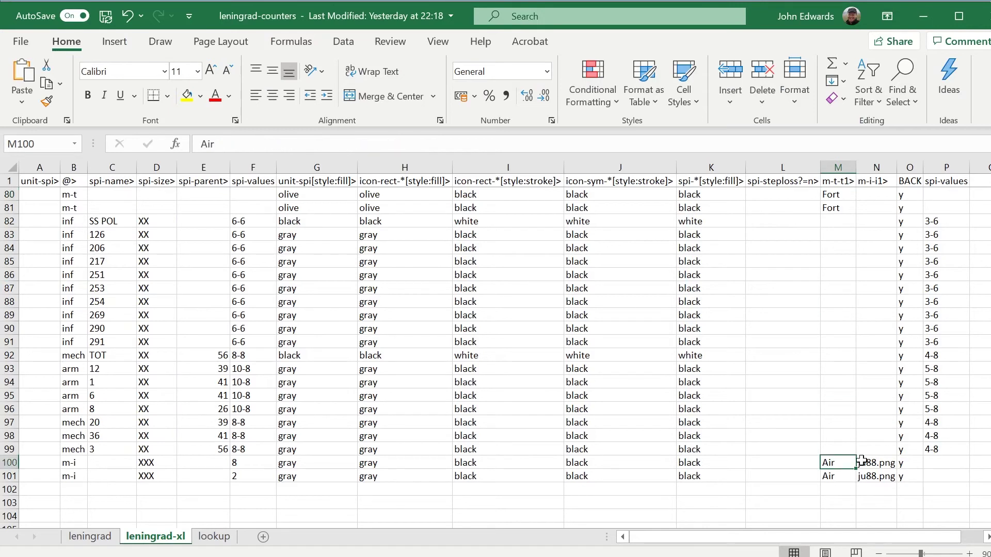
left_click(862, 462)
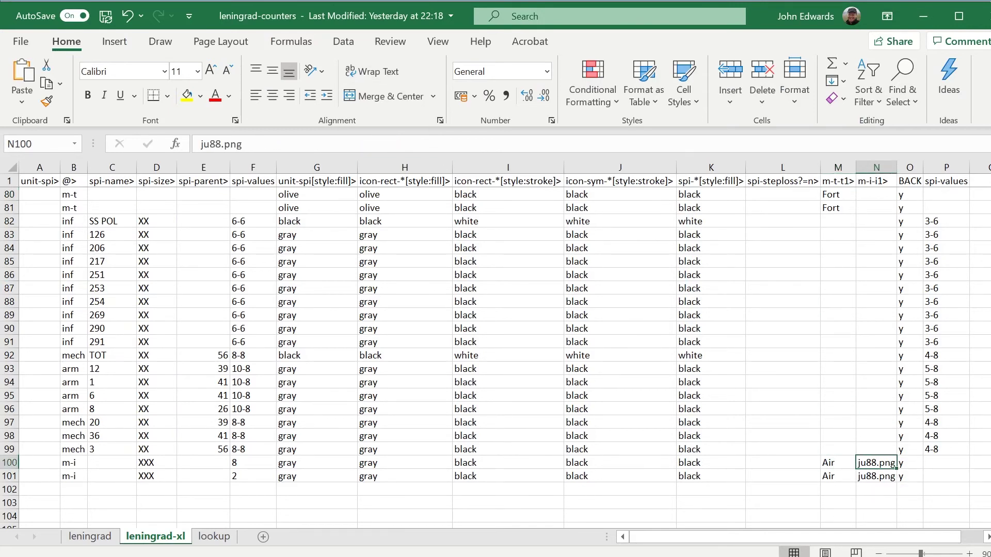
- Select the first linked-image template under MARKERS in Inkscape and match its ID to header cell N1 in Excel
key("alt+Tab")
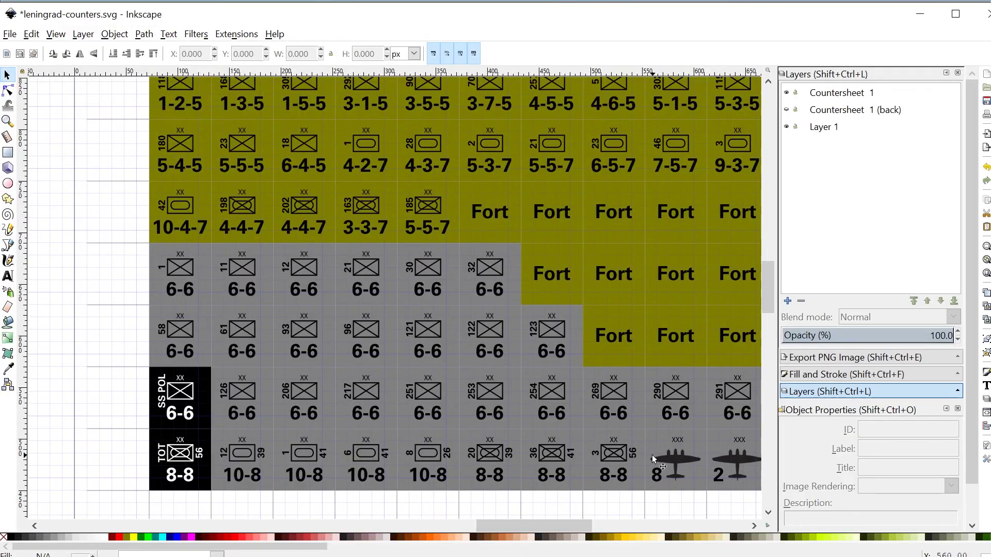
left_click_drag(565, 525, 129, 525)
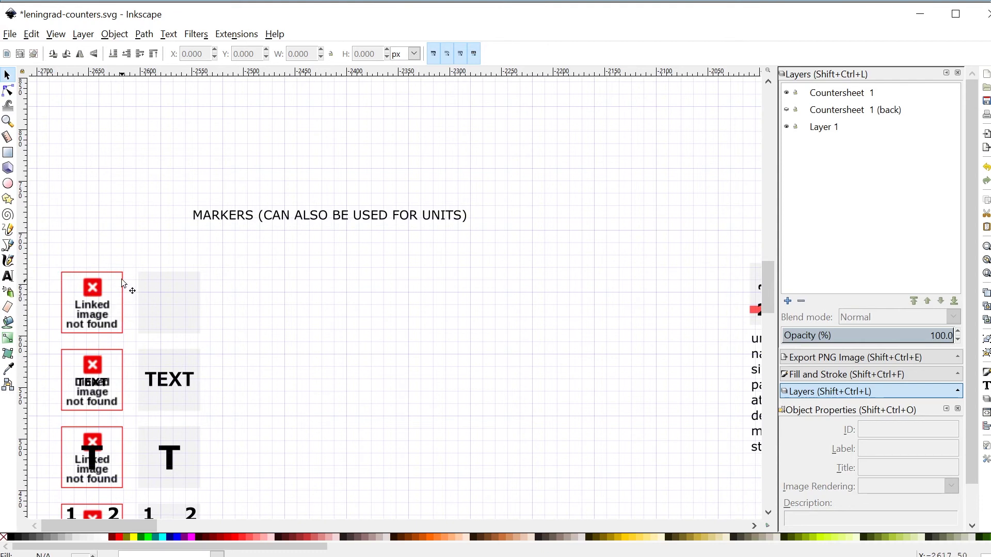
left_click(71, 295)
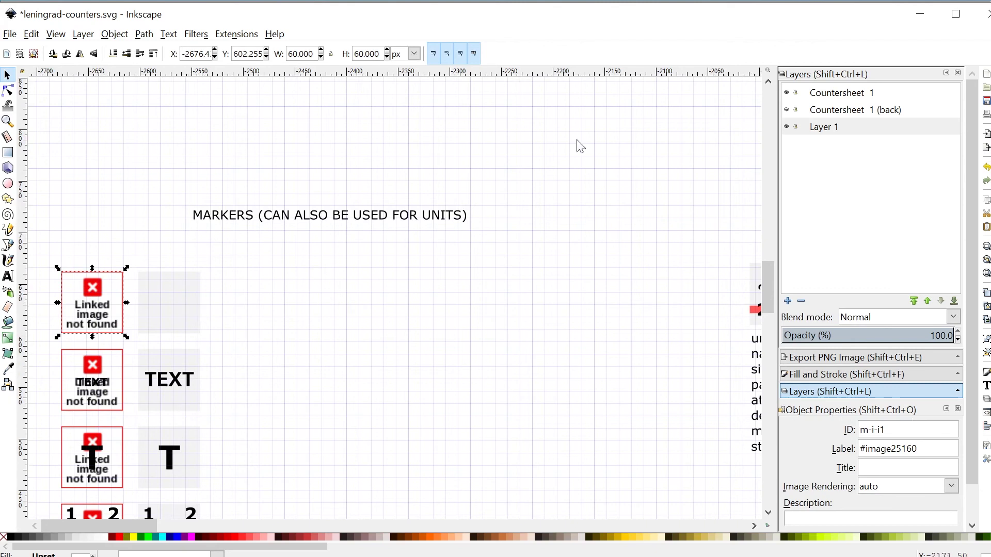
key("alt+Tab")
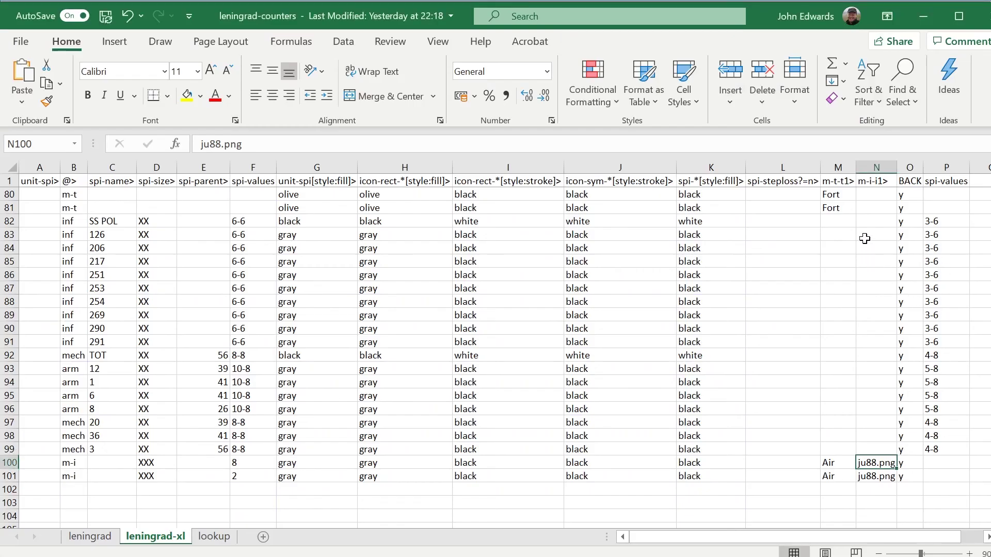
left_click(870, 181)
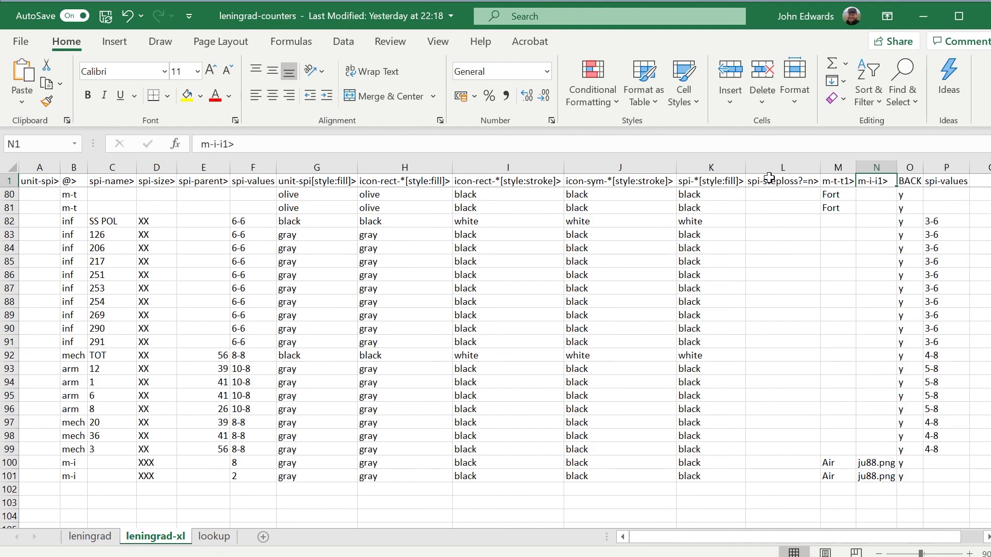
- Skim the rows of leningrad-counters.csv in Notepad++ and return to the generated counters on the Inkscape page
key("alt+Tab")
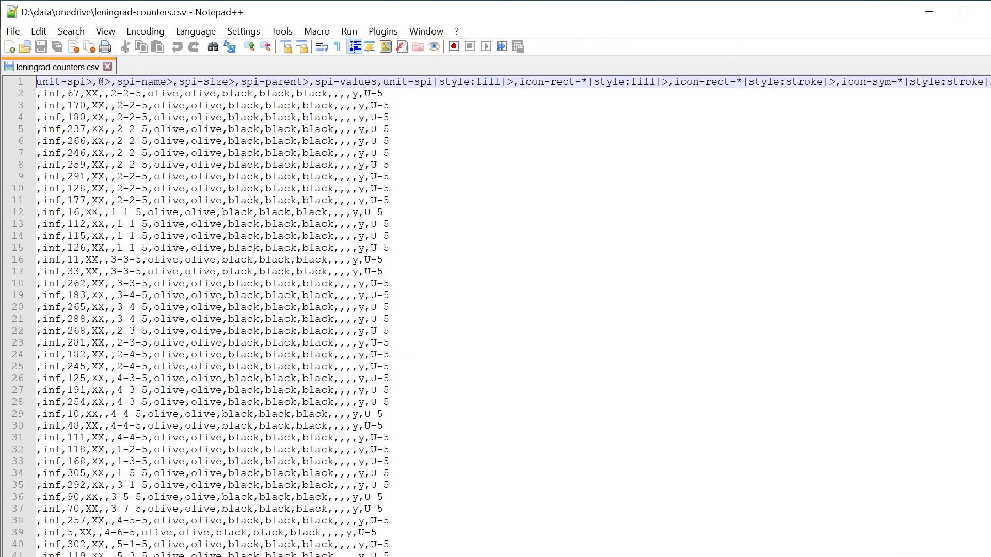
scroll(496, 314, "down", 3)
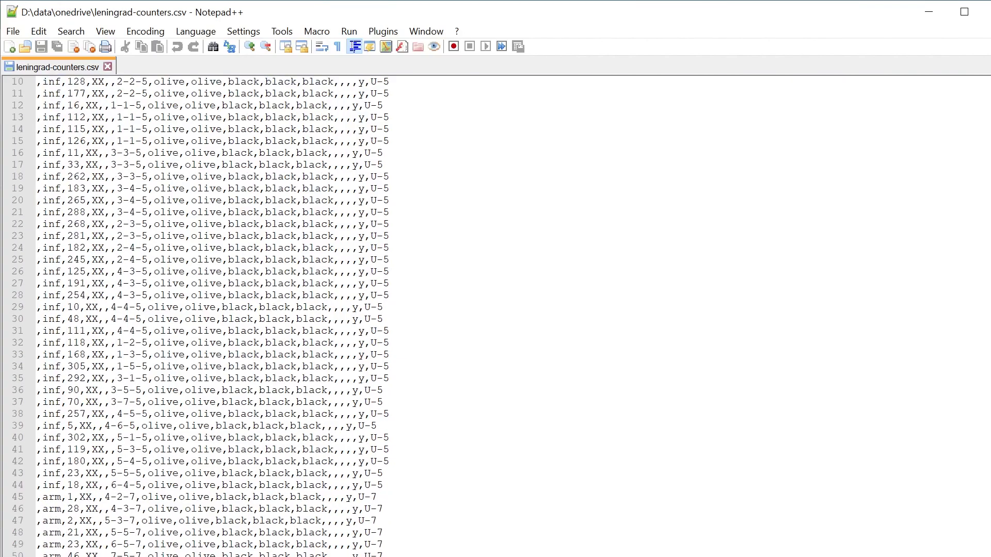
scroll(495, 314, "down", 11)
scroll(496, 315, "up", 4)
scroll(495, 315, "up", 10)
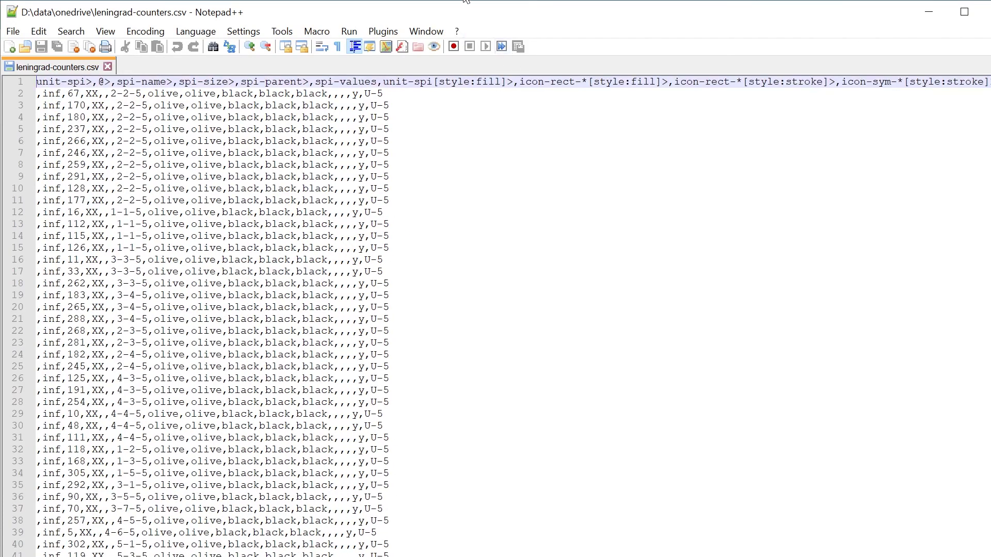
key("alt+Tab")
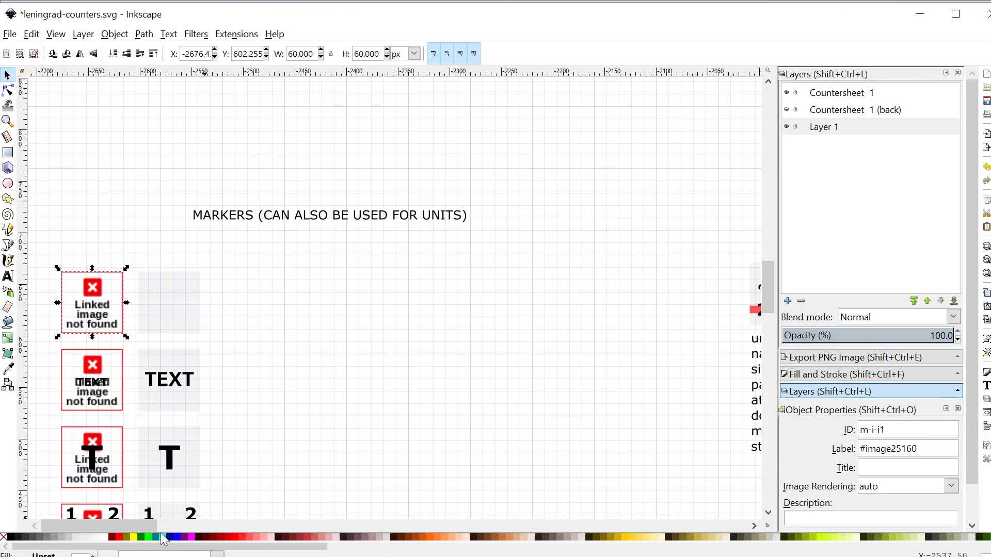
left_click_drag(122, 524, 586, 541)
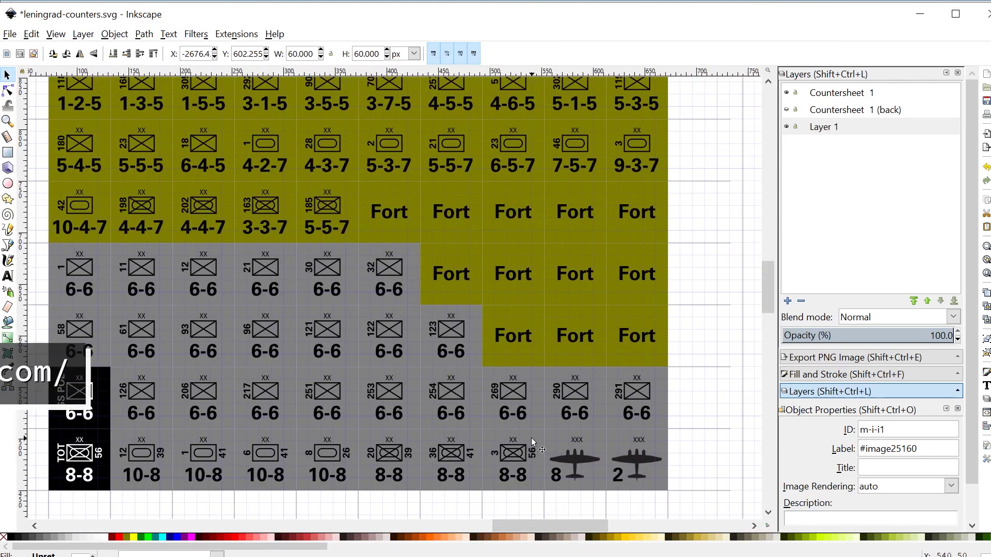